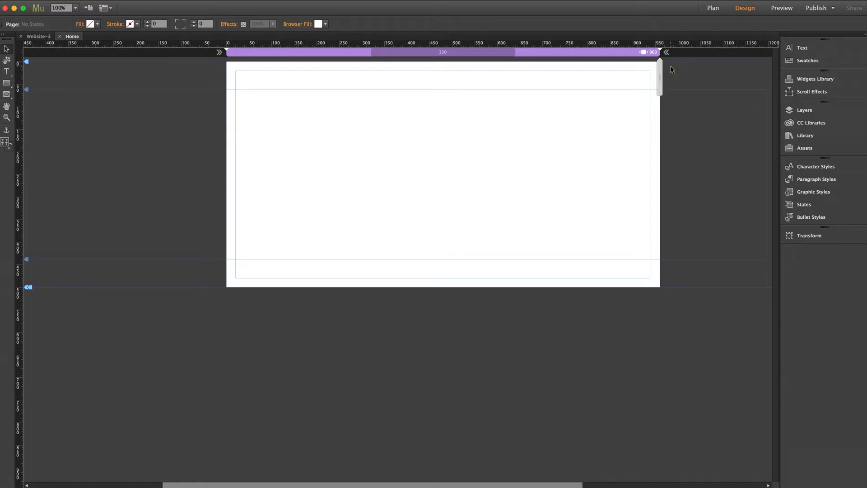
Step: Toggle the Home page's width extension beyond the 960 breakpoint and move the A-Master page's footer guide down to the page bottom
click(667, 53)
click(720, 10)
double_click(105, 425)
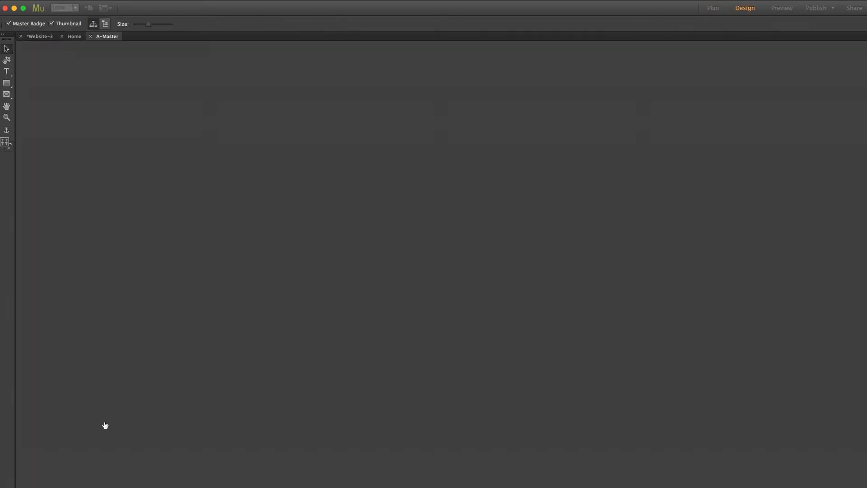
drag(26, 260, 27, 302)
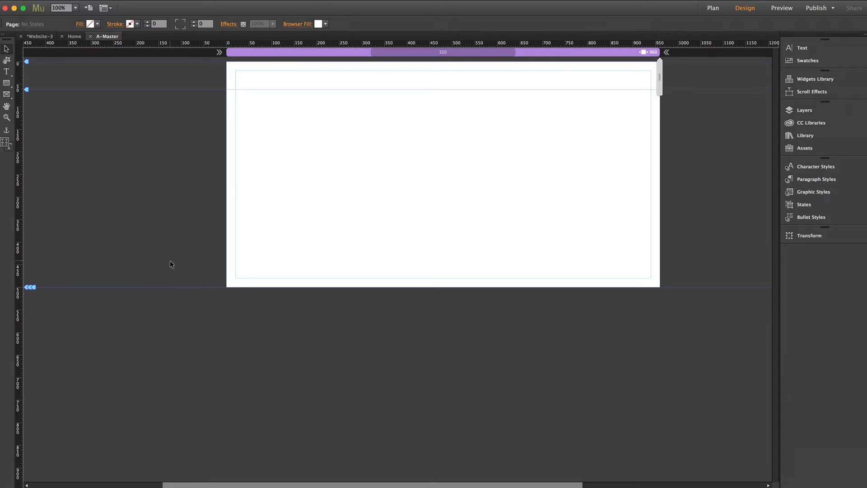
Step: Add a fluid-width breakpoint of 768 to the Home page
click(75, 36)
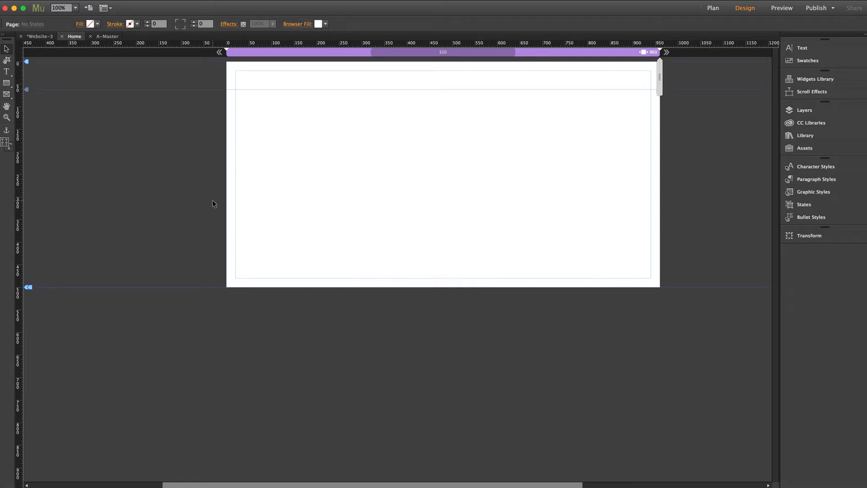
right_click(604, 52)
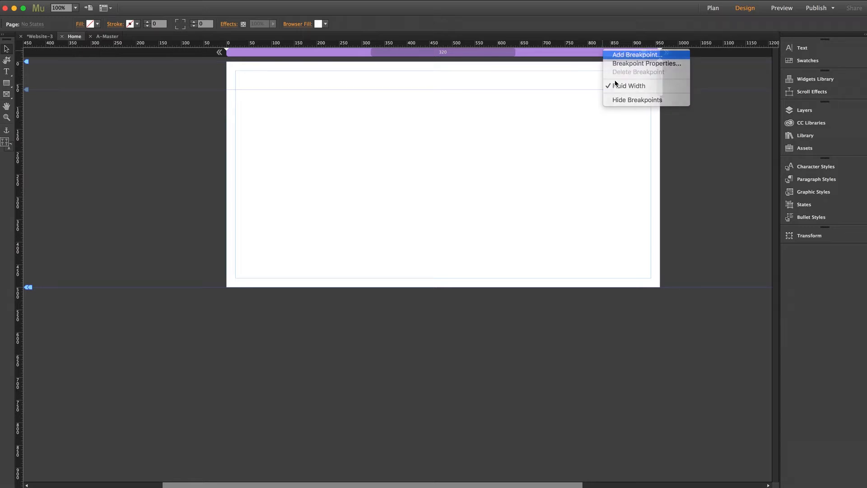
click(625, 55)
text(768)
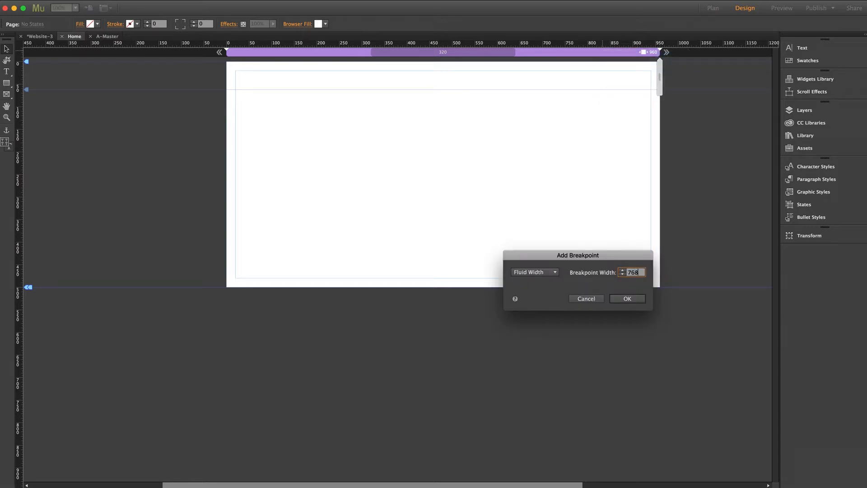
click(625, 297)
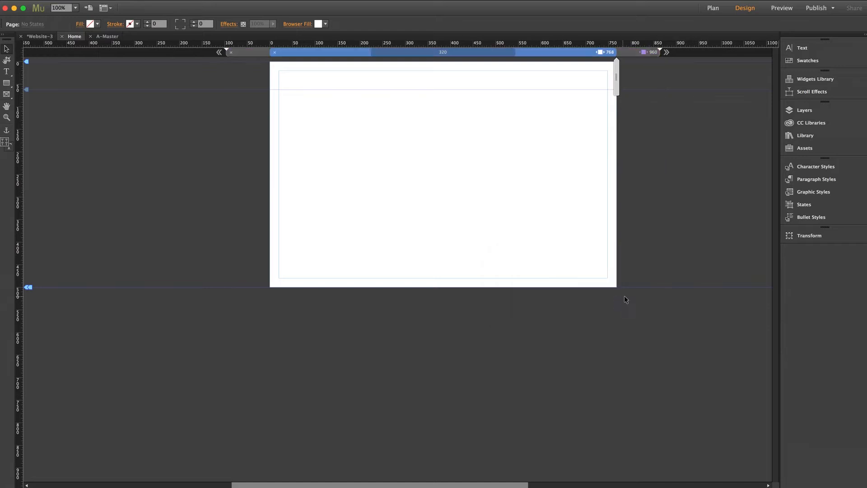
Step: Place the Slide Reel widget from the MT - Slider - Slide Reel (1.0) library at the Home page's top-left corner in the 960 breakpoint
click(642, 52)
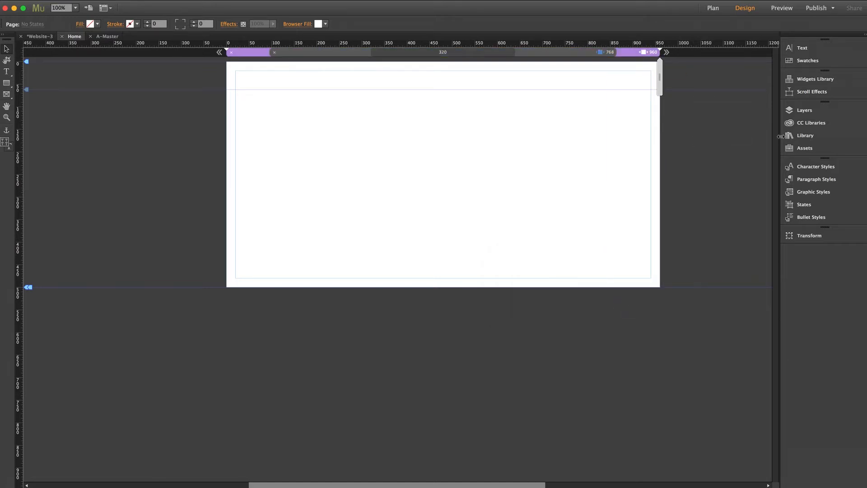
click(795, 136)
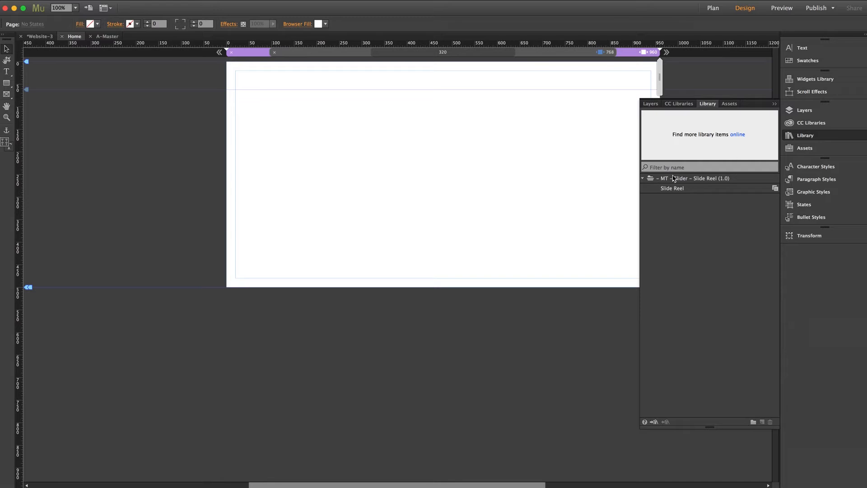
click(643, 179)
click(643, 178)
drag(676, 188, 227, 74)
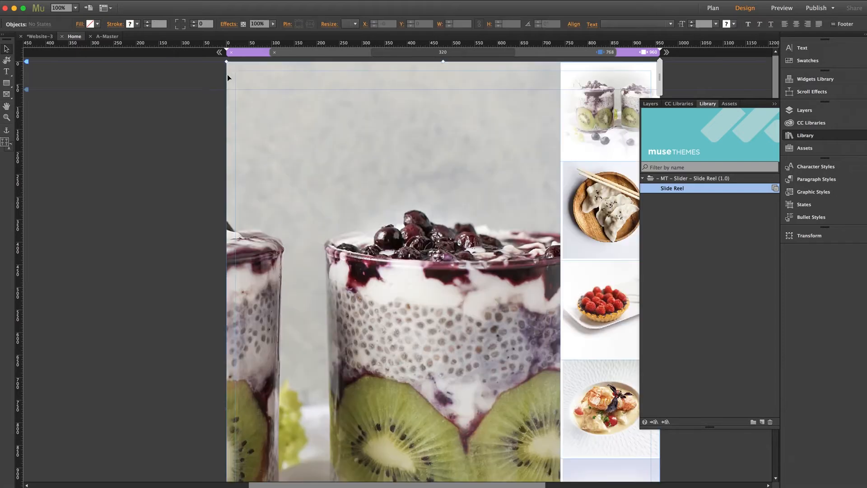
click(811, 136)
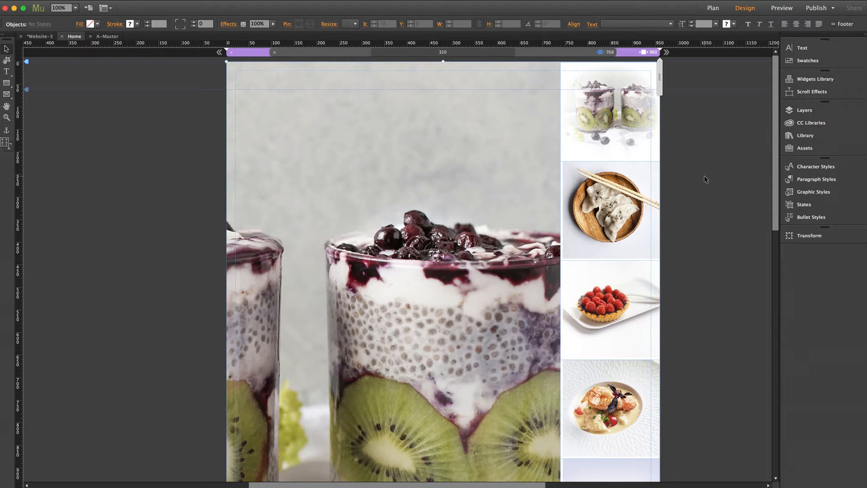
Step: Move the two Onload Animator widgets from below the page to beside its upper left edge in the 960 breakpoint
click(75, 8)
click(90, 39)
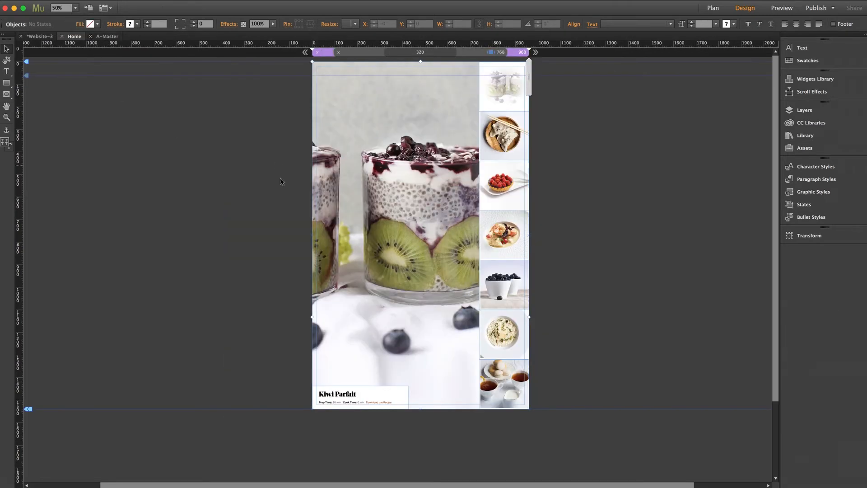
click(251, 178)
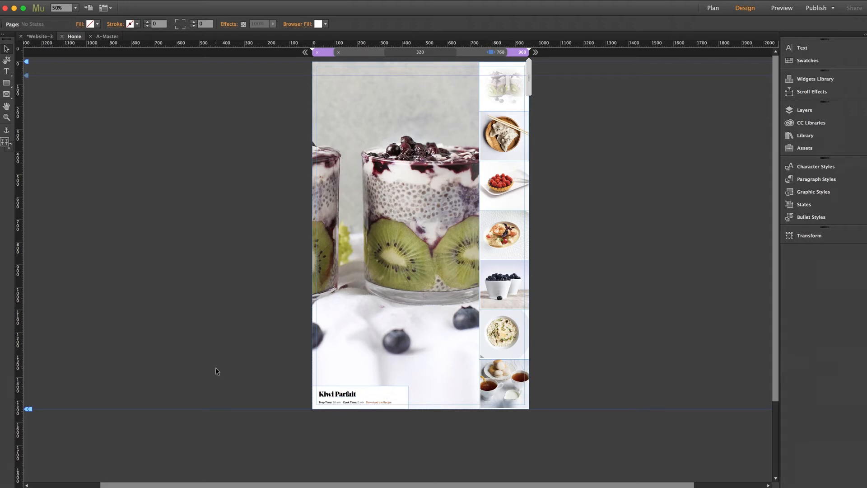
scroll(216, 372, down, 5)
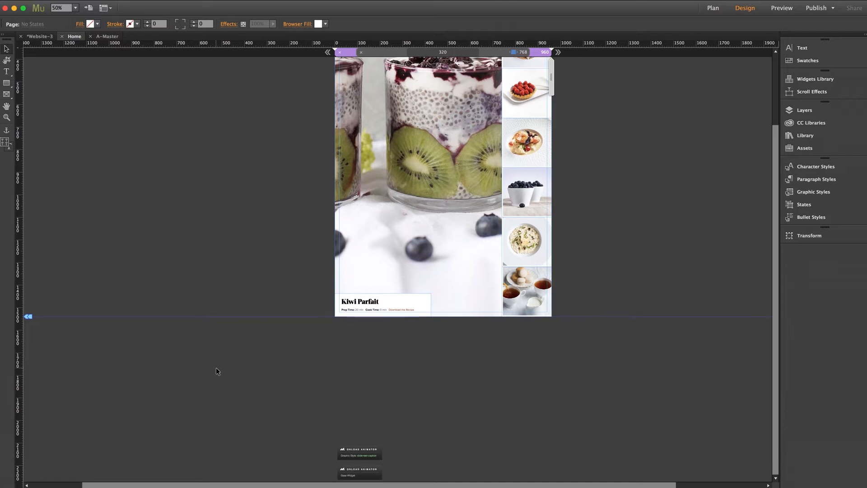
scroll(216, 368, right, 3)
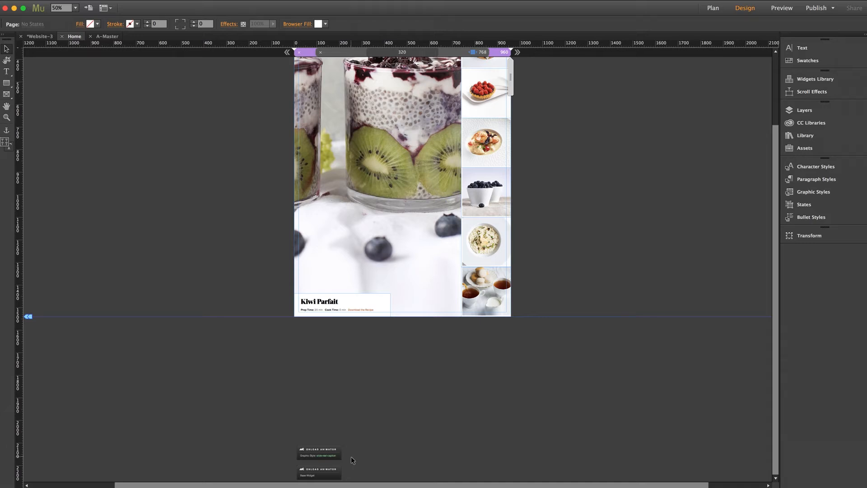
drag(351, 454, 320, 477)
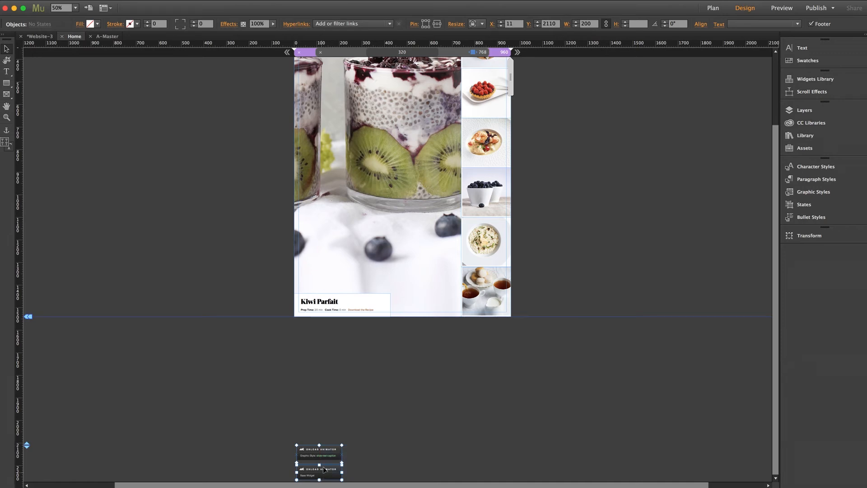
drag(328, 458, 253, 97)
scroll(202, 226, up, 4)
drag(230, 183, 229, 101)
click(247, 218)
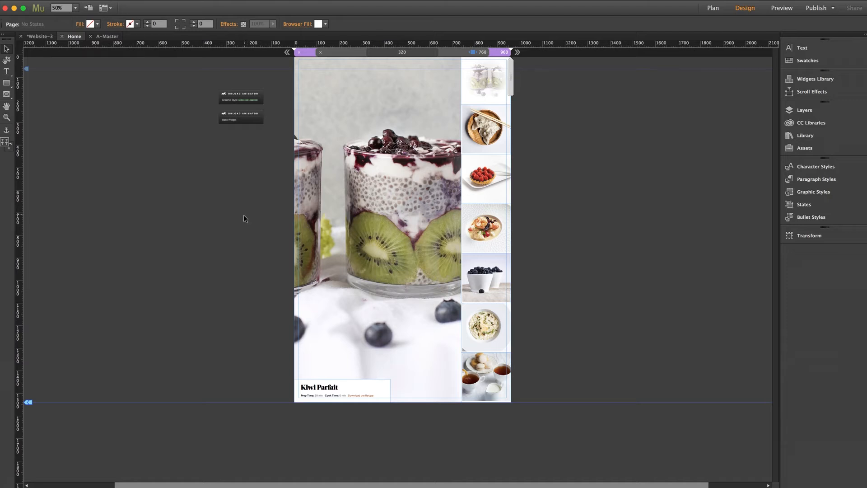
Step: Move both Onload Animator widgets beside the upper left edge of the page in the 768 breakpoint
click(468, 53)
drag(271, 212, 295, 305)
drag(284, 256, 263, 100)
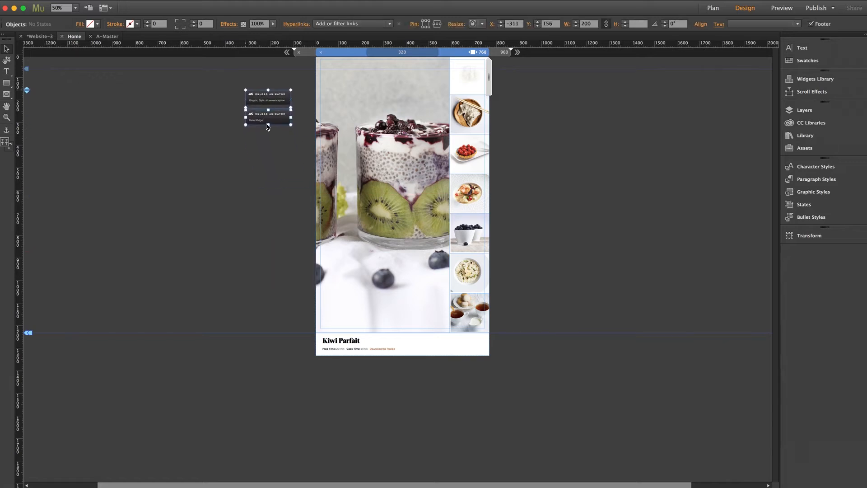
Step: Move the slideshow's Kiwi Parfait caption up to about Y 1194 so it sits at the page bottom in the 768 breakpoint
click(344, 347)
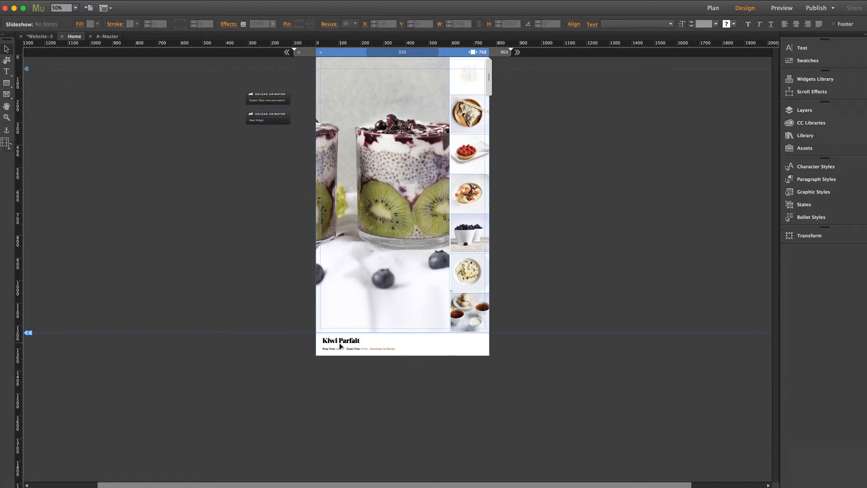
click(342, 343)
drag(335, 339, 333, 324)
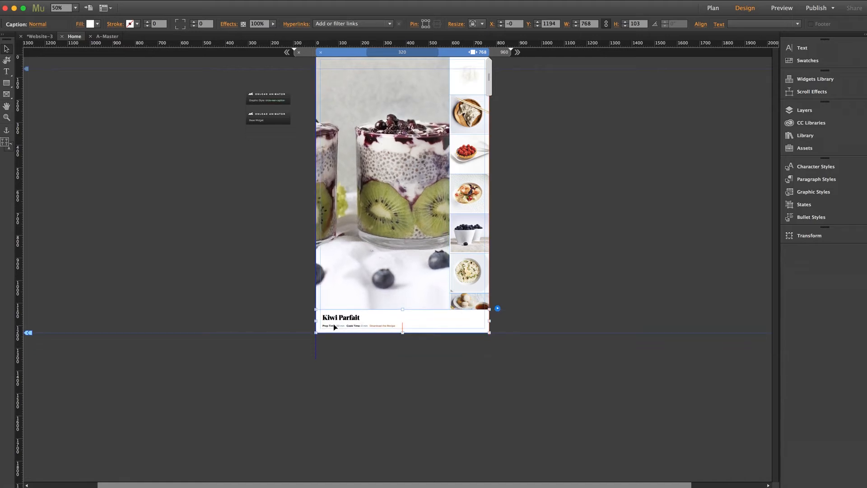
click(560, 299)
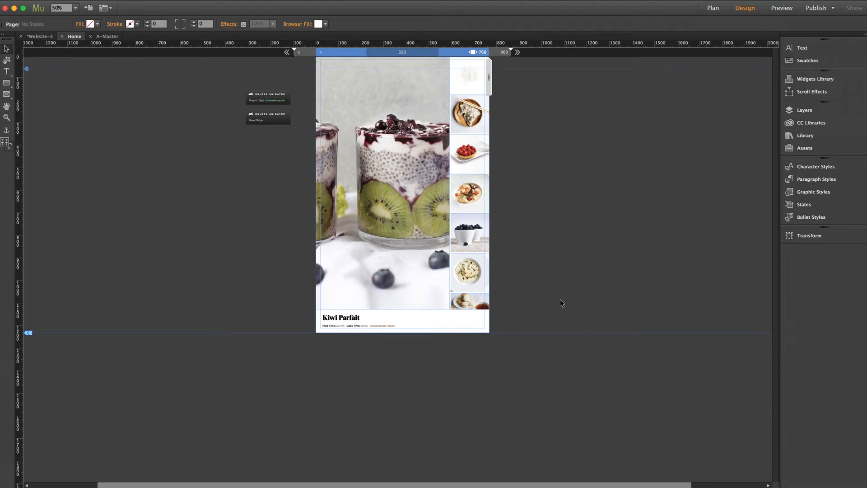
Step: Return to the 960 breakpoint at 100% zoom and examine the slideshow's options, thumbnails and caption
click(503, 53)
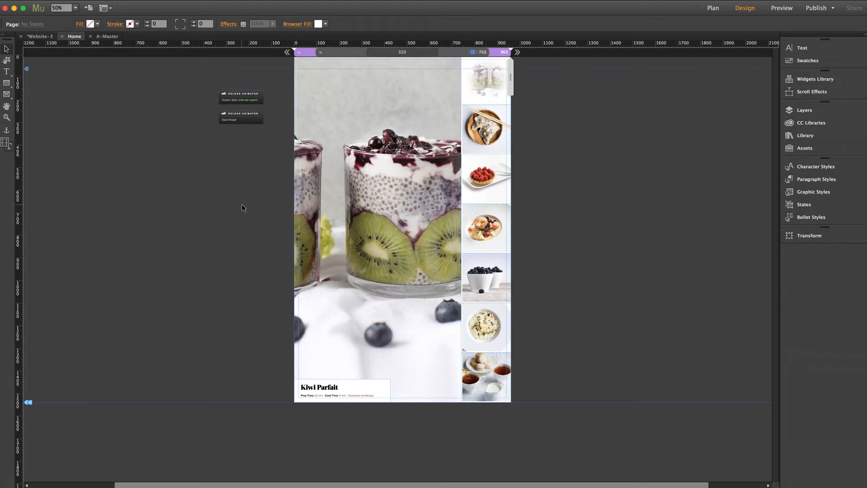
click(75, 8)
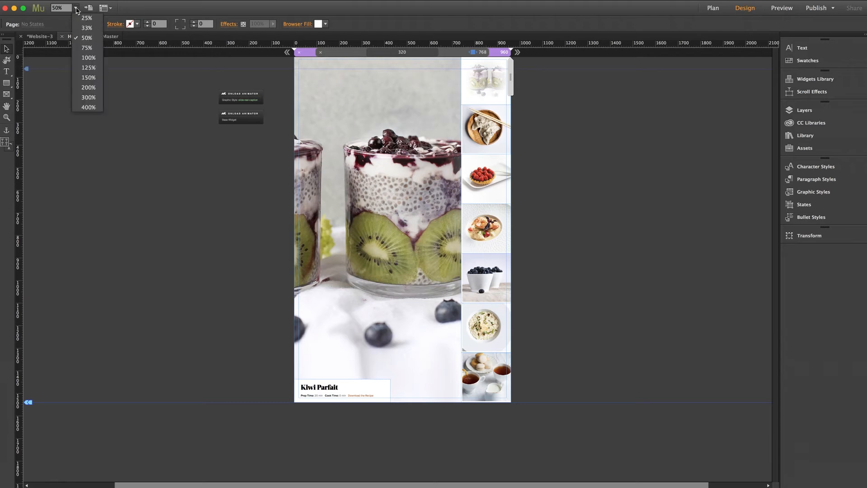
click(91, 62)
scroll(137, 151, up, 10)
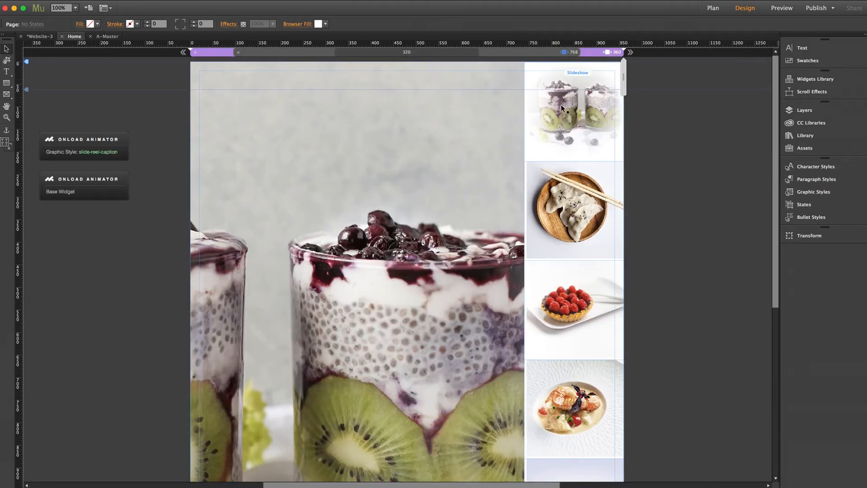
click(625, 110)
click(632, 100)
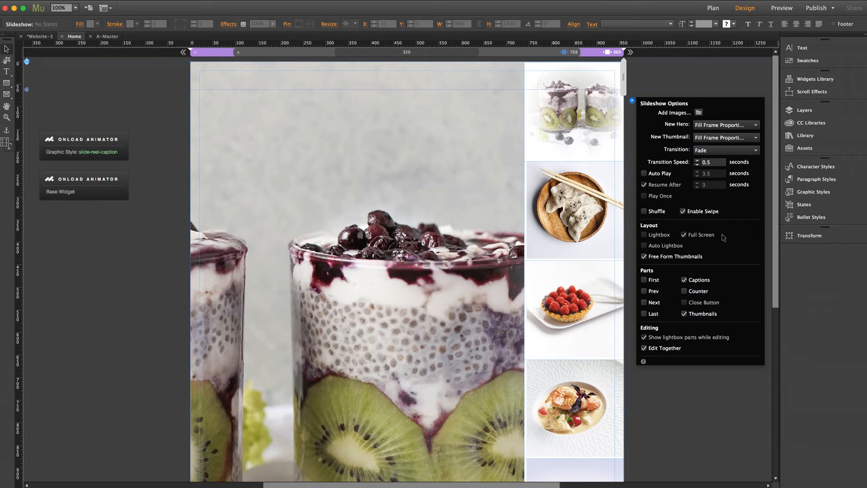
click(655, 84)
scroll(774, 75, down, 5)
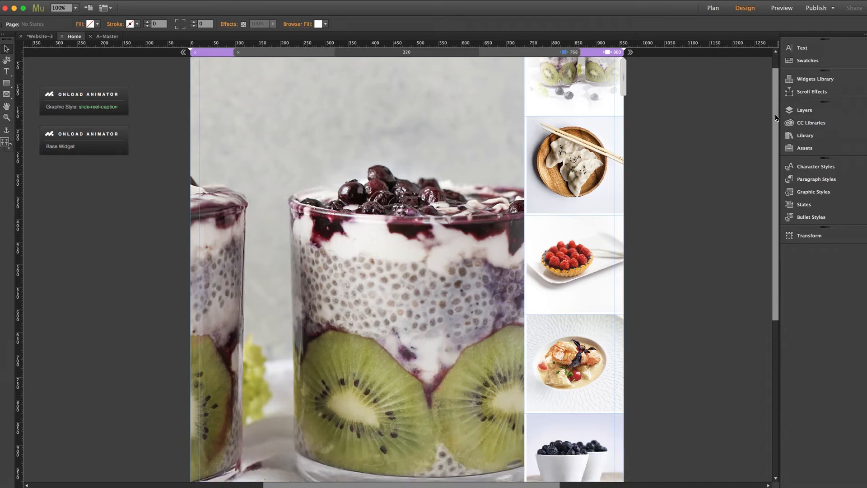
scroll(768, 168, down, 6)
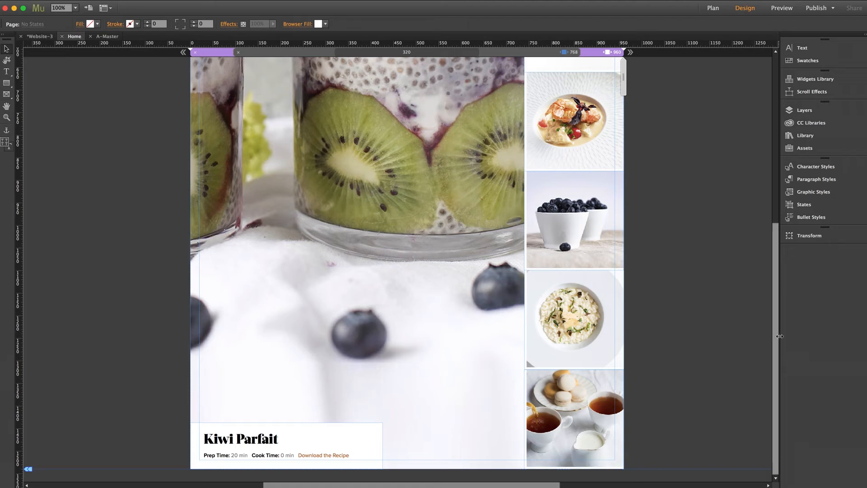
drag(779, 341, 771, 116)
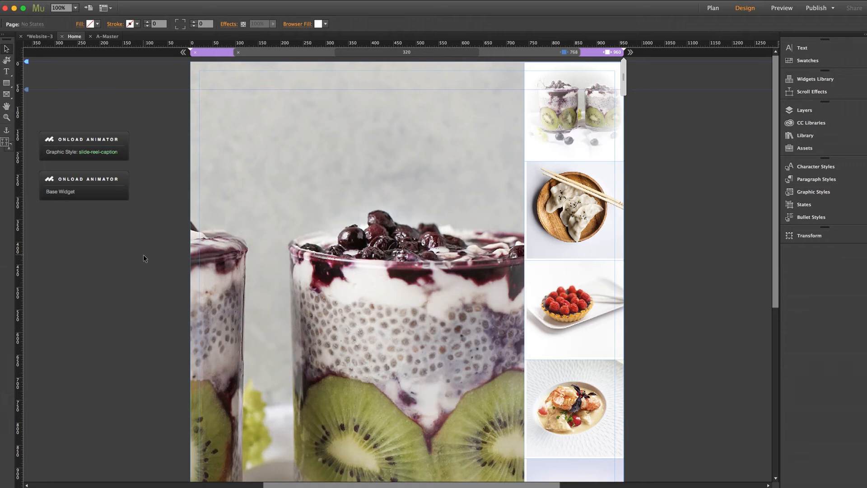
Step: Clear the slideshow widget's contents to remove its sample images
click(419, 207)
right_click(430, 189)
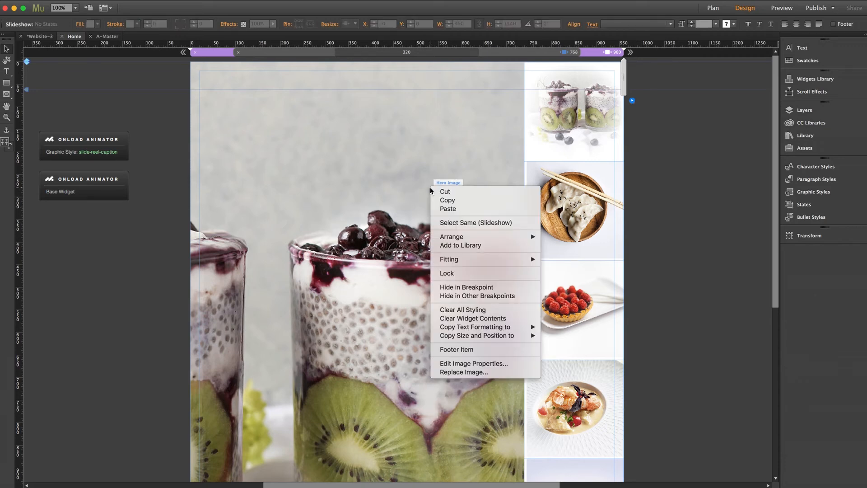
click(467, 319)
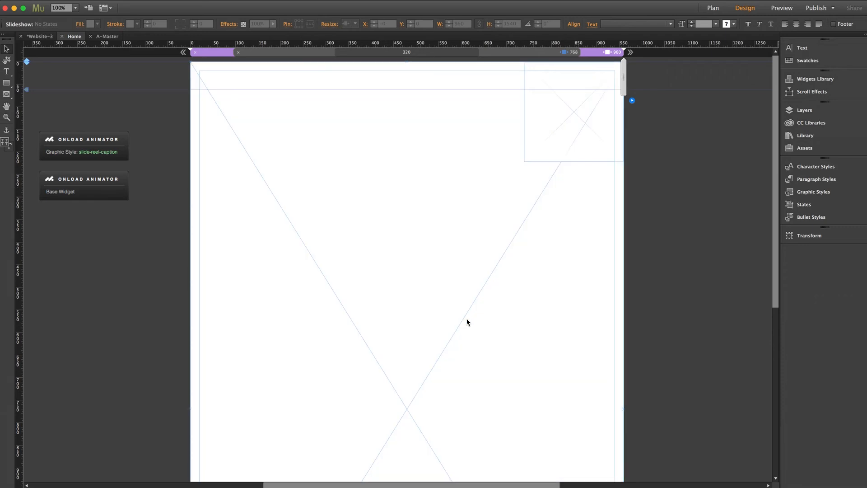
Step: Add the four thumbnail_album JPEG images, 7 to 10, from the Slide Reel folder to the slideshow
click(632, 100)
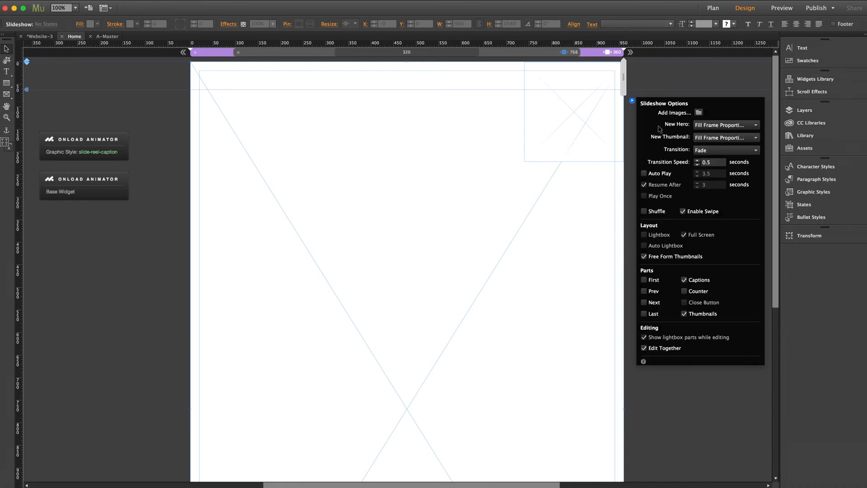
click(699, 113)
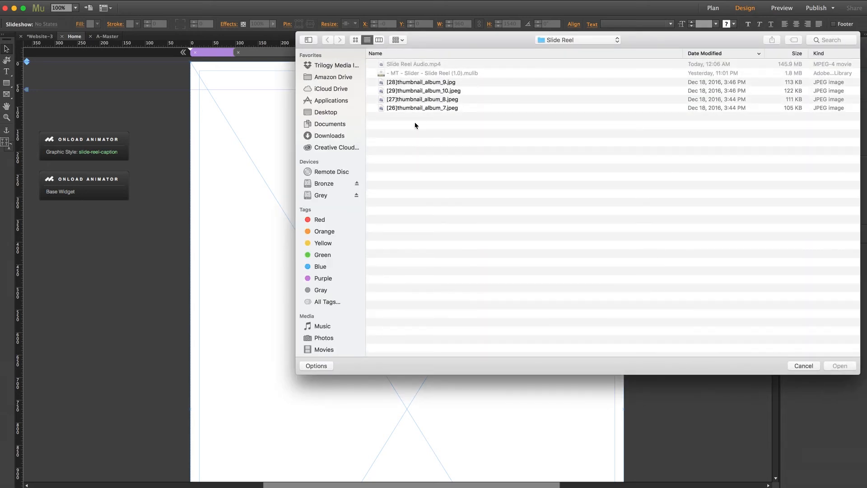
drag(426, 116, 437, 85)
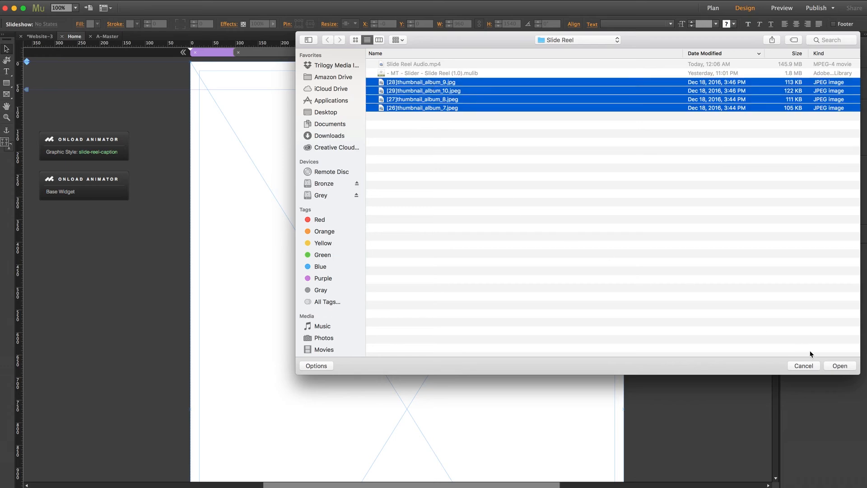
click(839, 366)
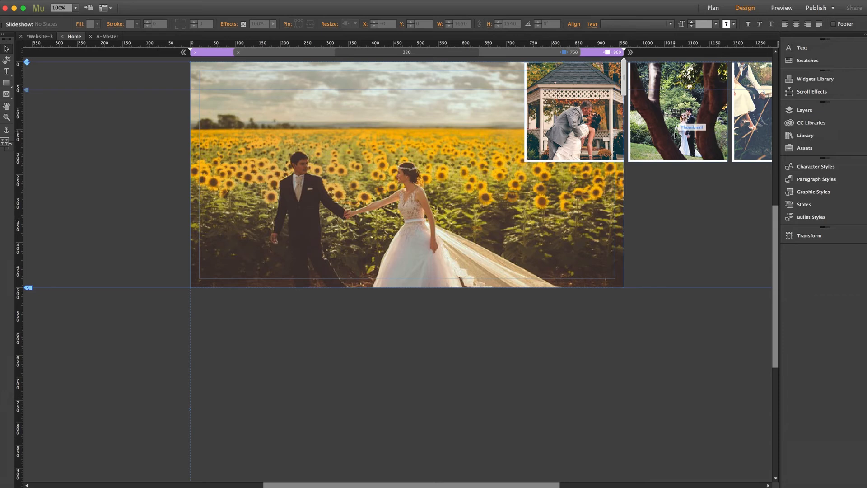
scroll(675, 133, right, 6)
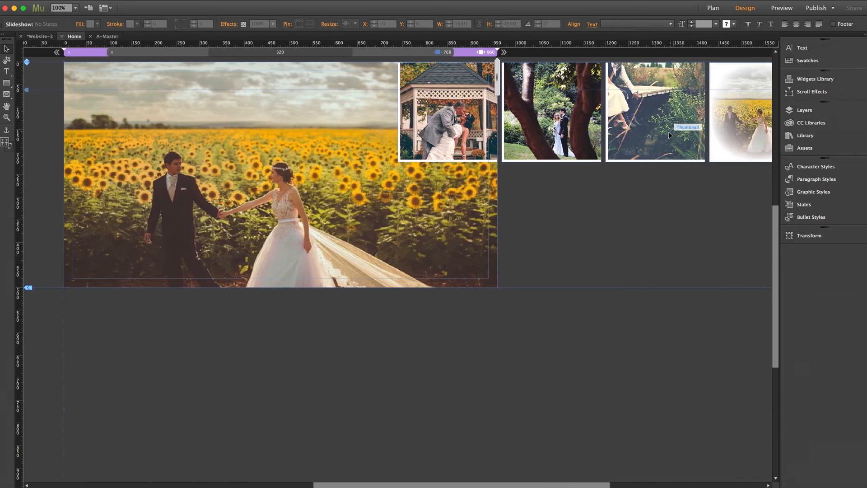
scroll(669, 132, right, 3)
scroll(666, 132, left, 3)
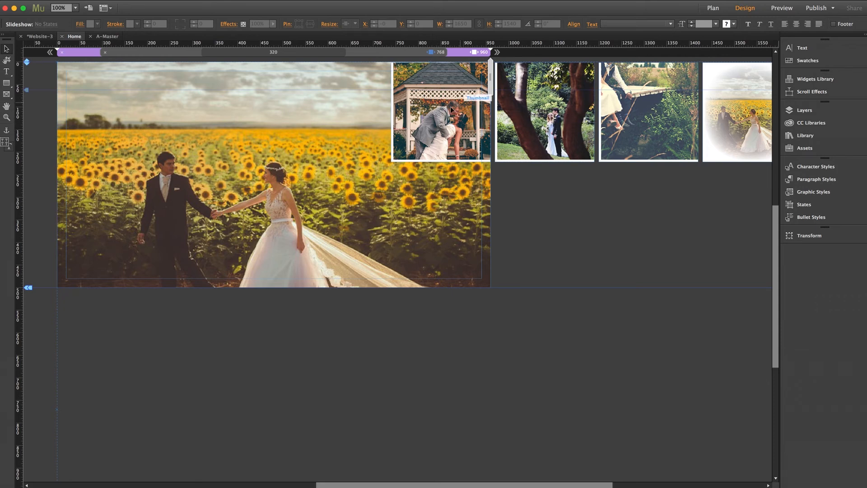
Step: Stack the second, third and fourth thumbnails in a column beneath the first one at X 740, with Y at 221, 441 and 661
click(535, 104)
drag(536, 105, 432, 189)
drag(599, 120, 432, 279)
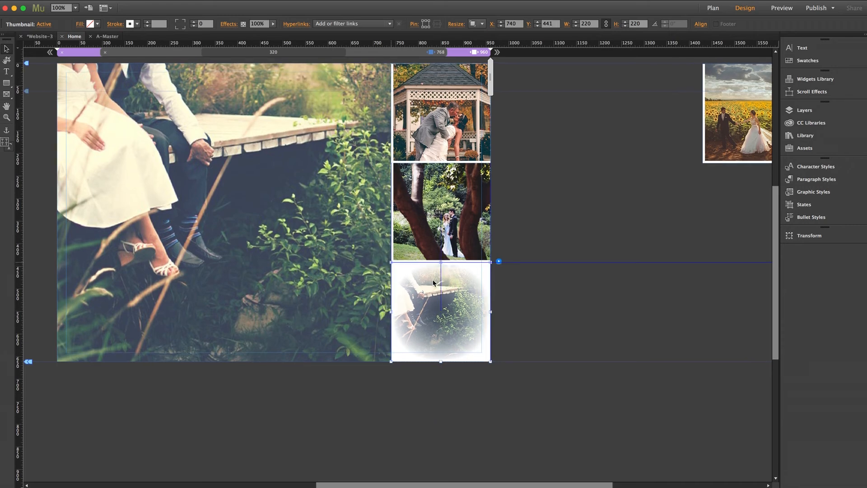
drag(736, 77, 427, 379)
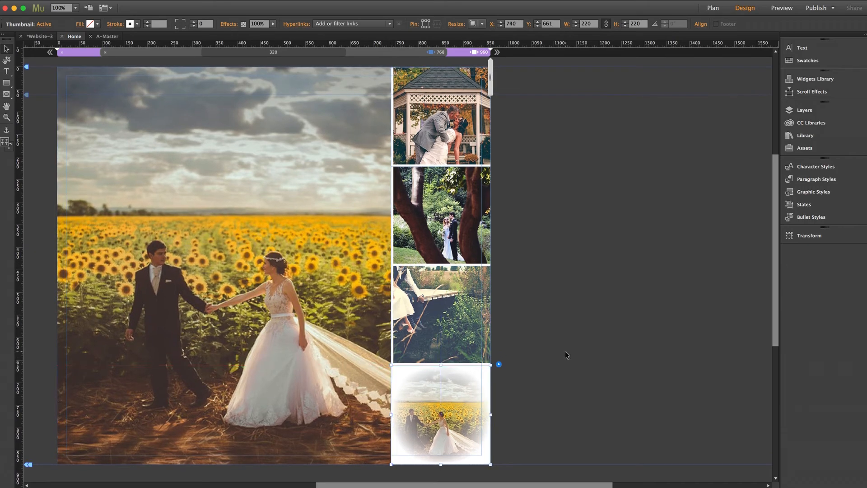
click(565, 351)
scroll(297, 266, left, 5)
scroll(297, 265, left, 2)
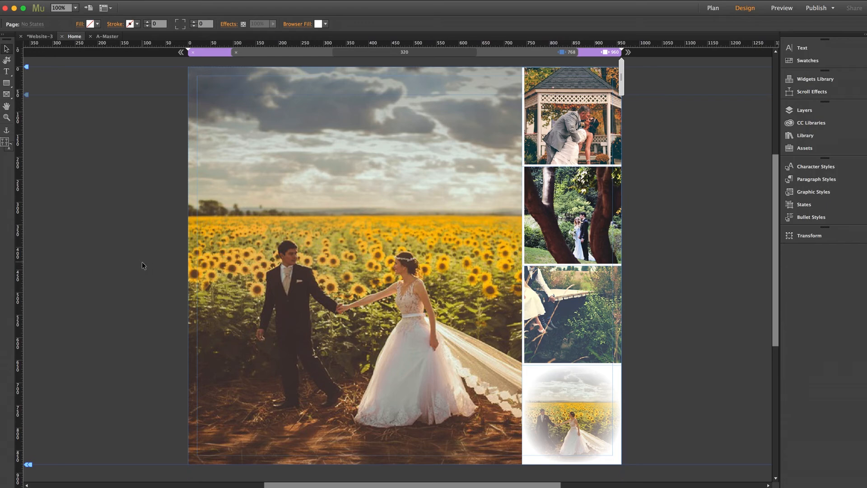
Step: Move the slideshow's Kiwi Parfait caption up onto the large image so it sits flush in the image's bottom-left corner
scroll(142, 262, down, 5)
scroll(142, 262, up, 5)
scroll(141, 263, down, 2)
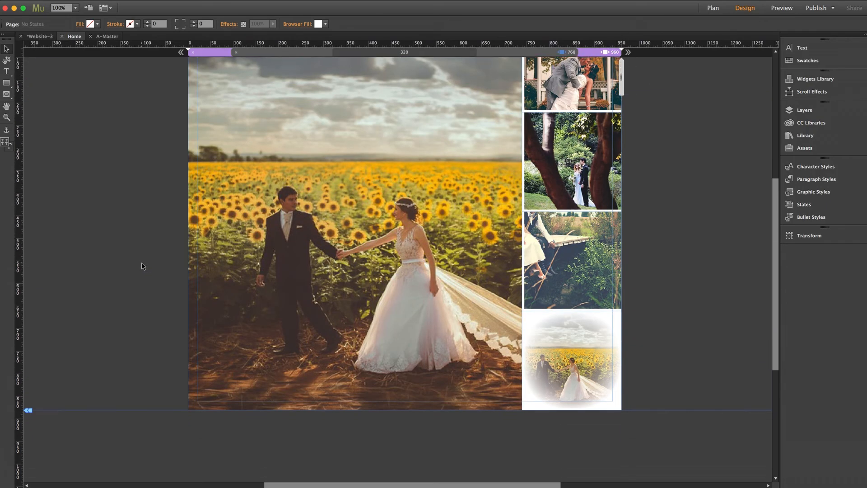
scroll(142, 263, down, 1)
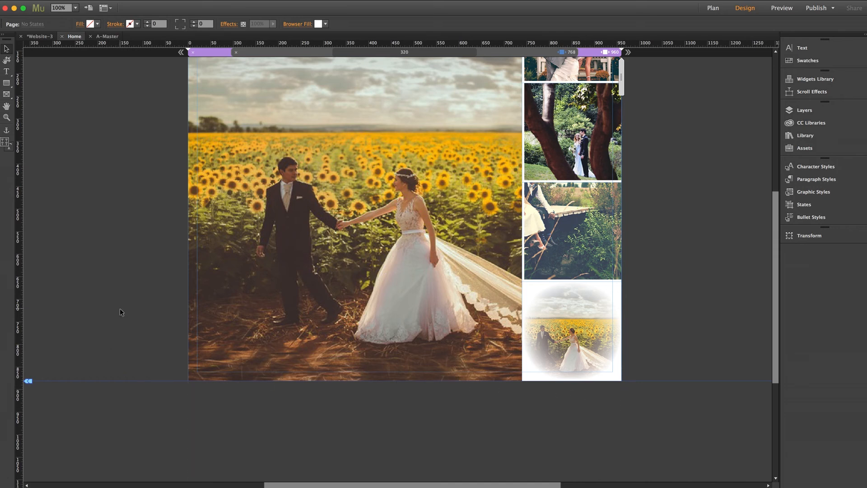
scroll(120, 309, down, 6)
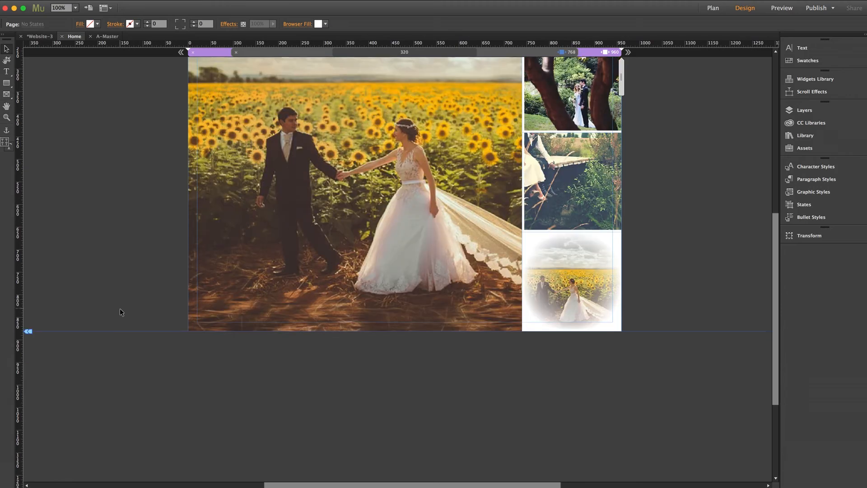
scroll(120, 312, down, 1)
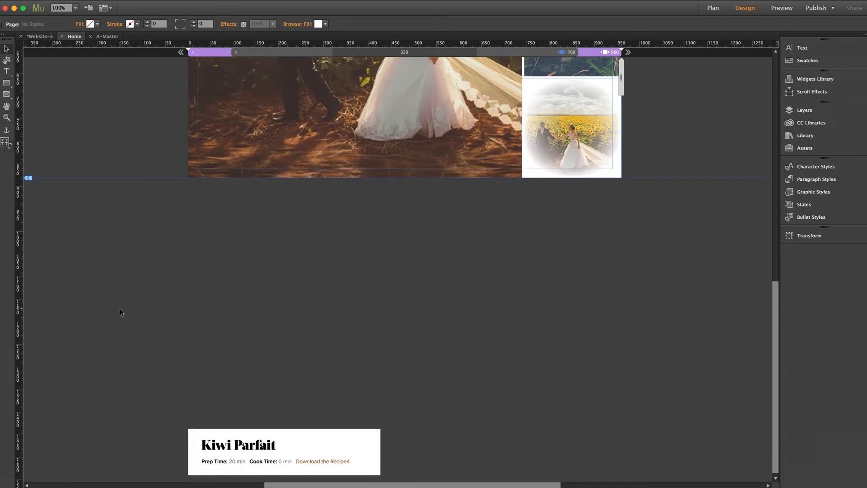
click(246, 443)
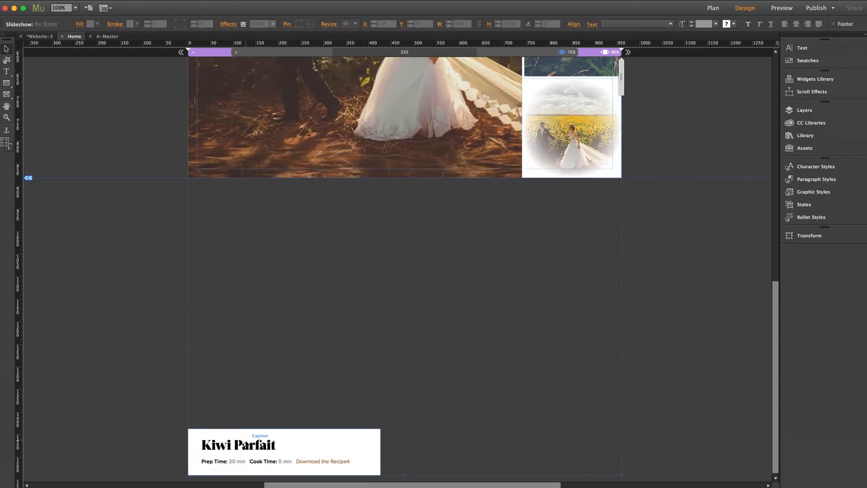
click(241, 449)
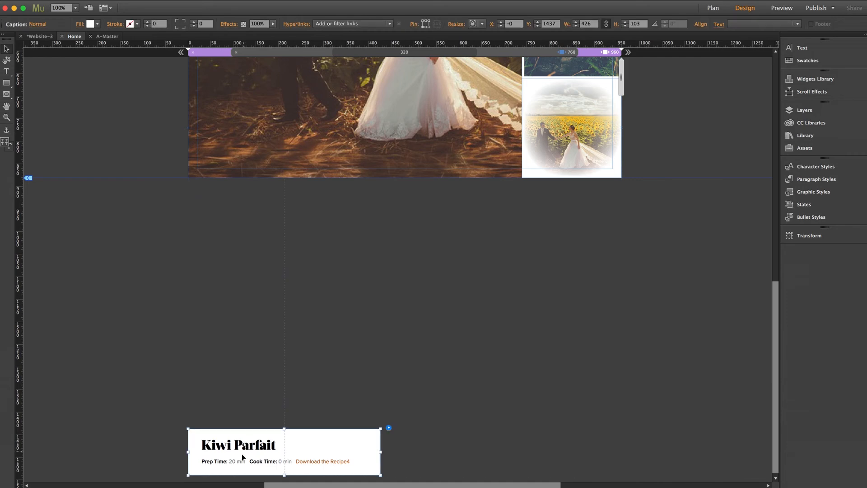
drag(241, 400, 242, 163)
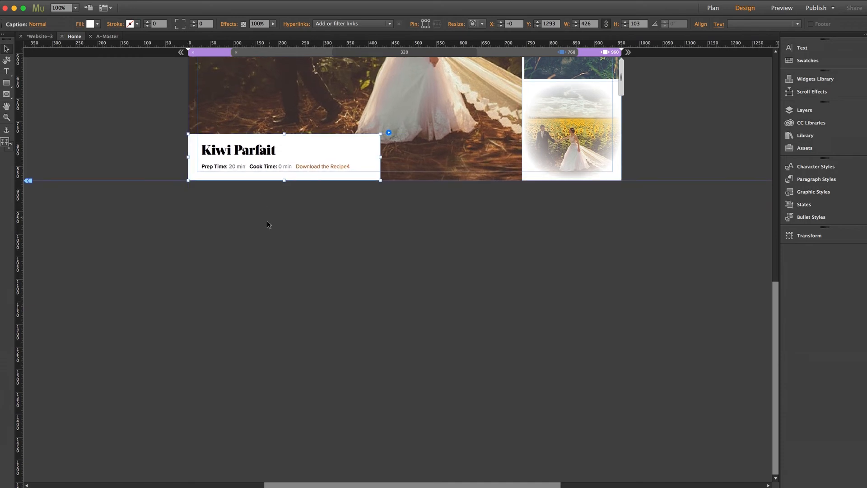
scroll(263, 223, up, 6)
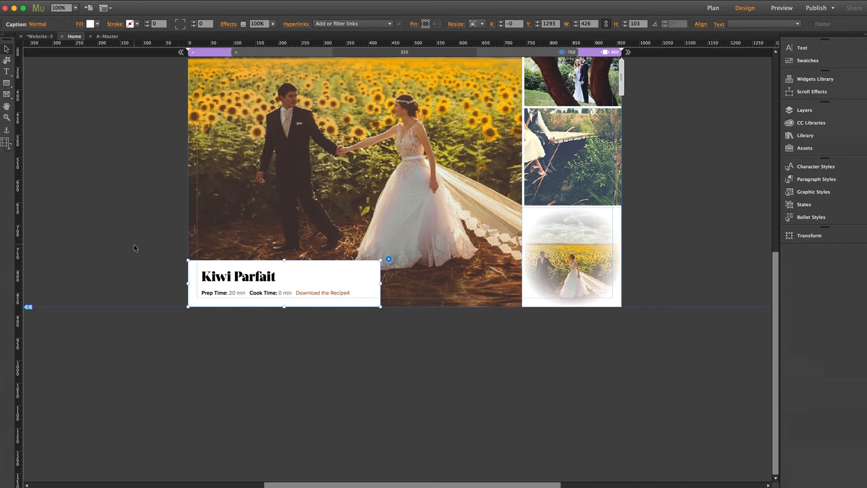
click(135, 245)
click(238, 282)
click(238, 283)
click(141, 221)
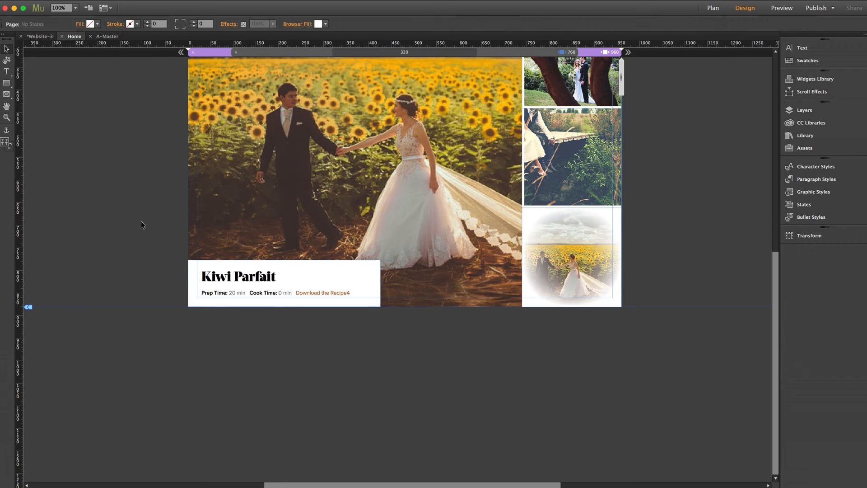
Step: Examine the fitting options available for the second thumbnail, the couple between the trees, without applying any
scroll(141, 222, up, 5)
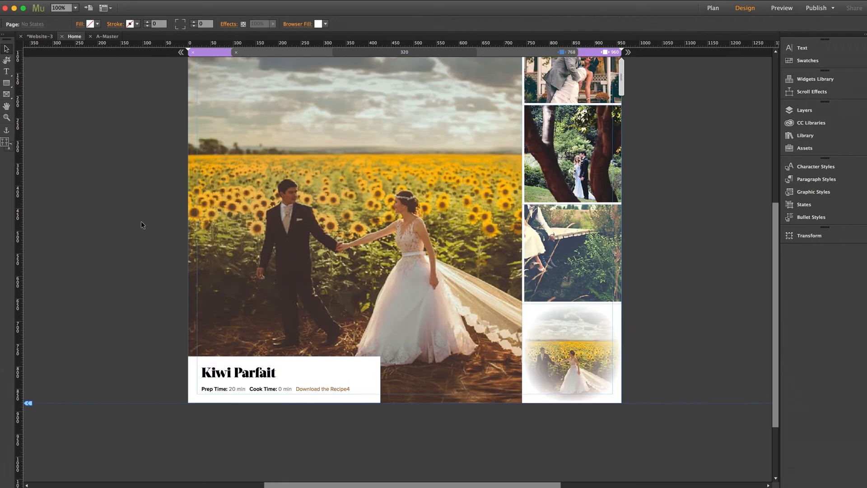
scroll(141, 222, up, 1)
scroll(141, 224, up, 1)
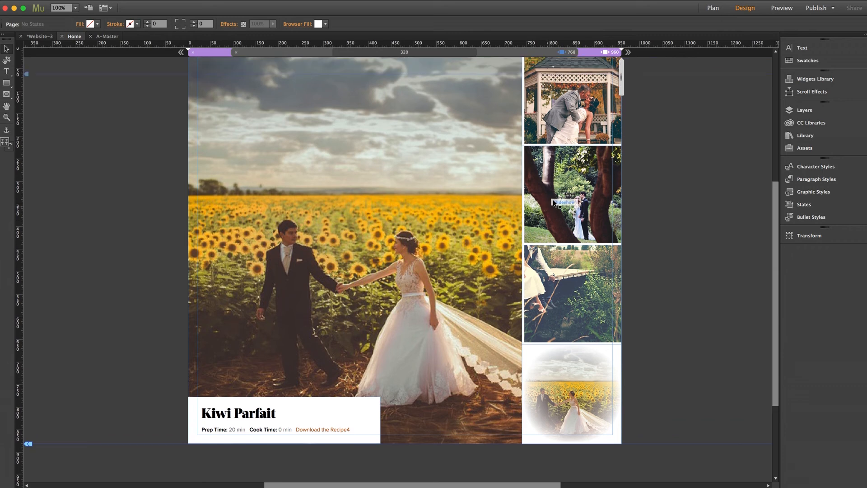
click(576, 190)
click(572, 191)
right_click(570, 190)
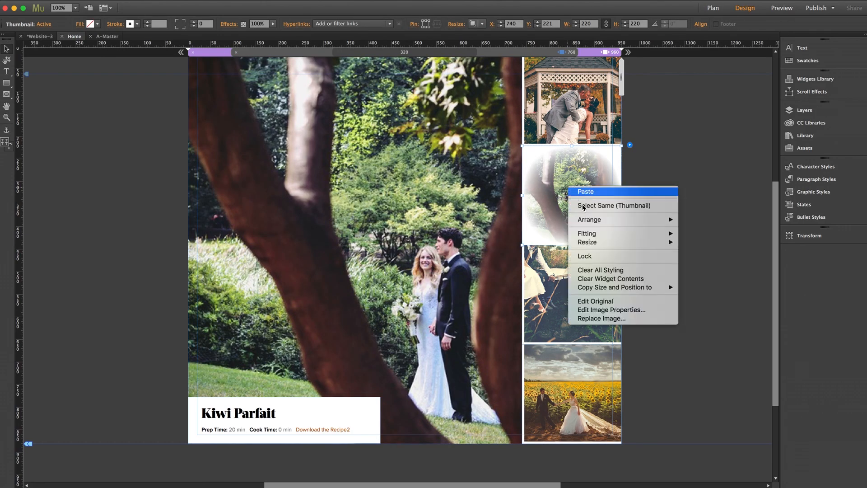
mouse_move(590, 235)
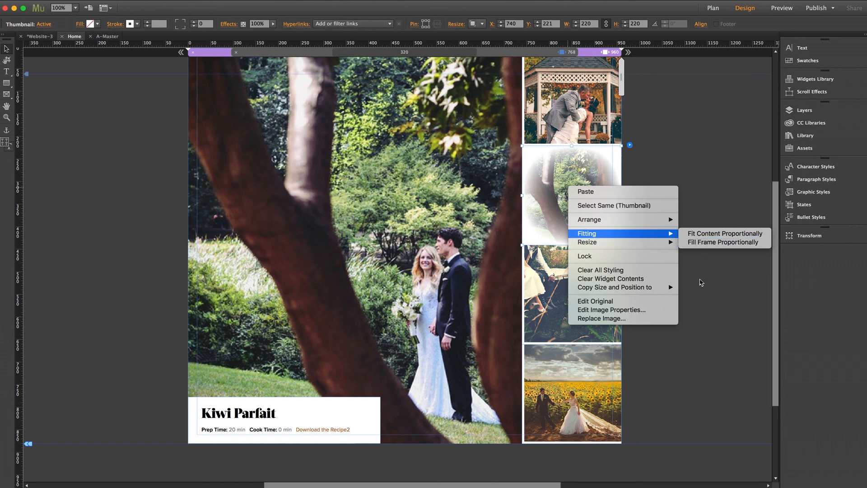
click(699, 278)
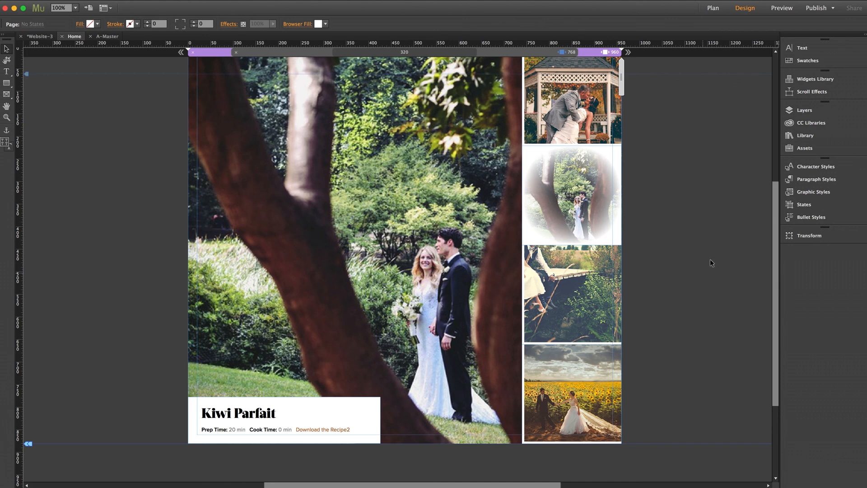